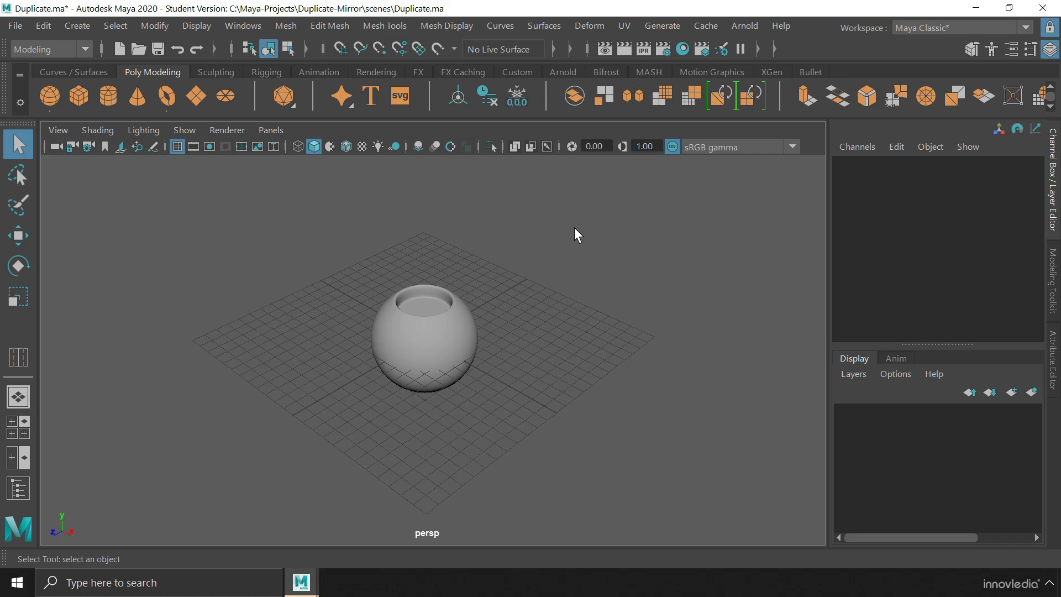
Duplicate the hollow sphere and slide the copy back along the Z axis.
left_click(455, 318)
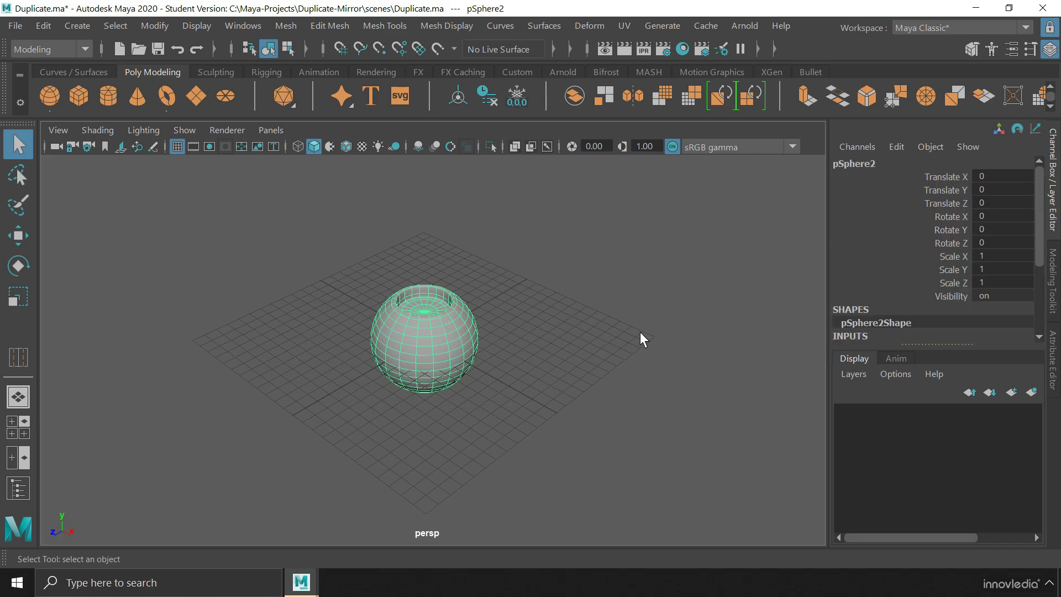
key("ctrl+d")
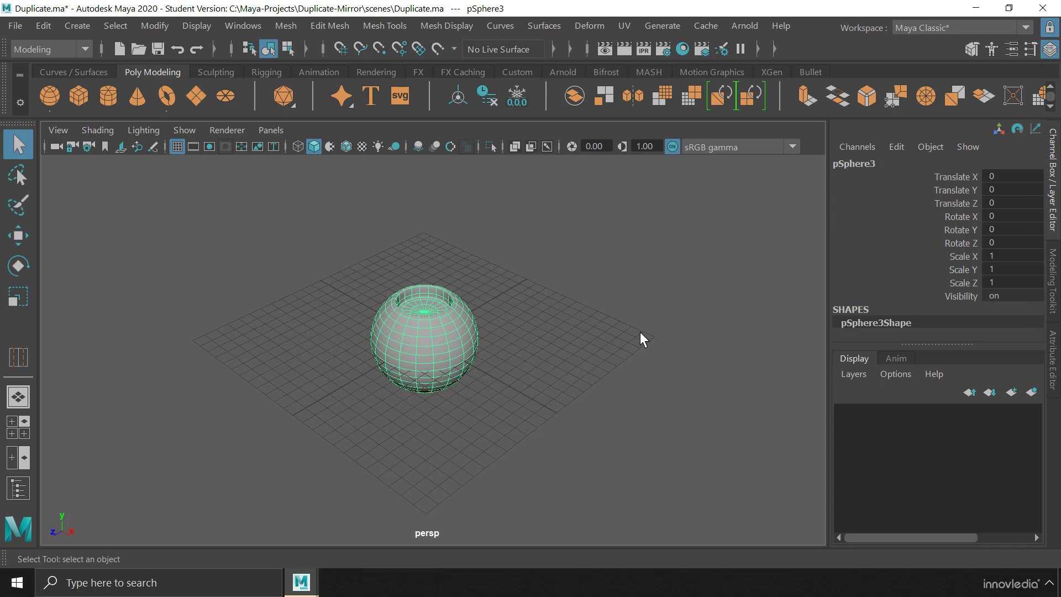
left_click(22, 237)
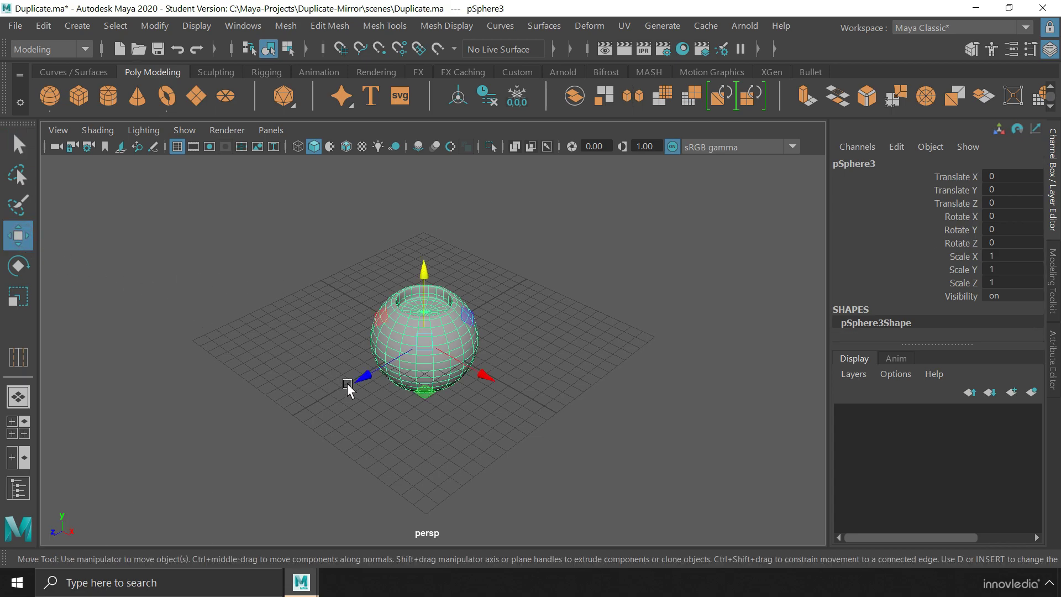
left_click_drag(357, 381, 516, 354)
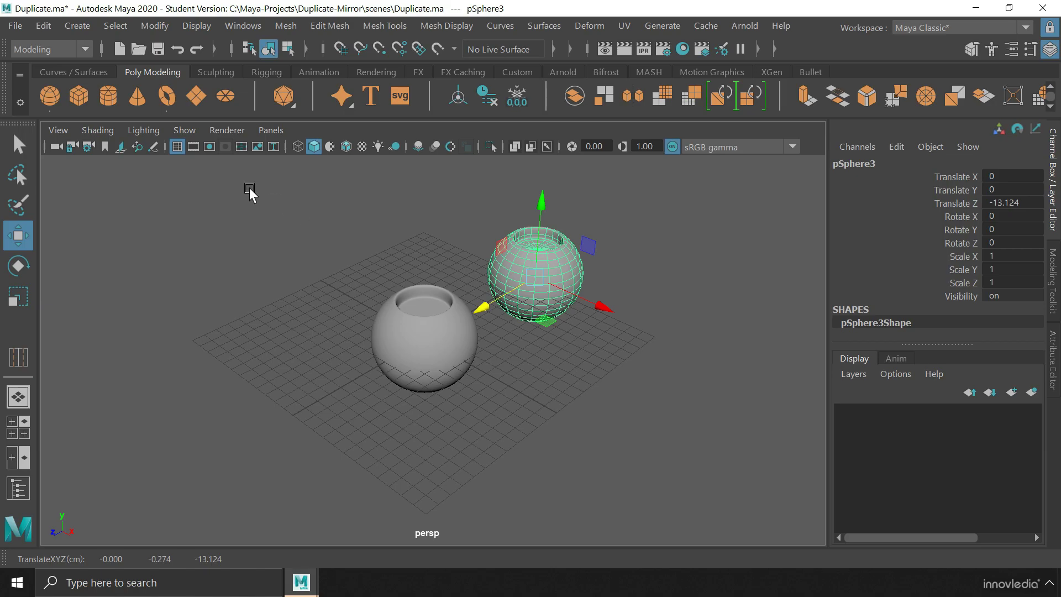
Duplicate the sphere again, offset it along Z, and repeat that offset with Shift+D.
left_click(43, 26)
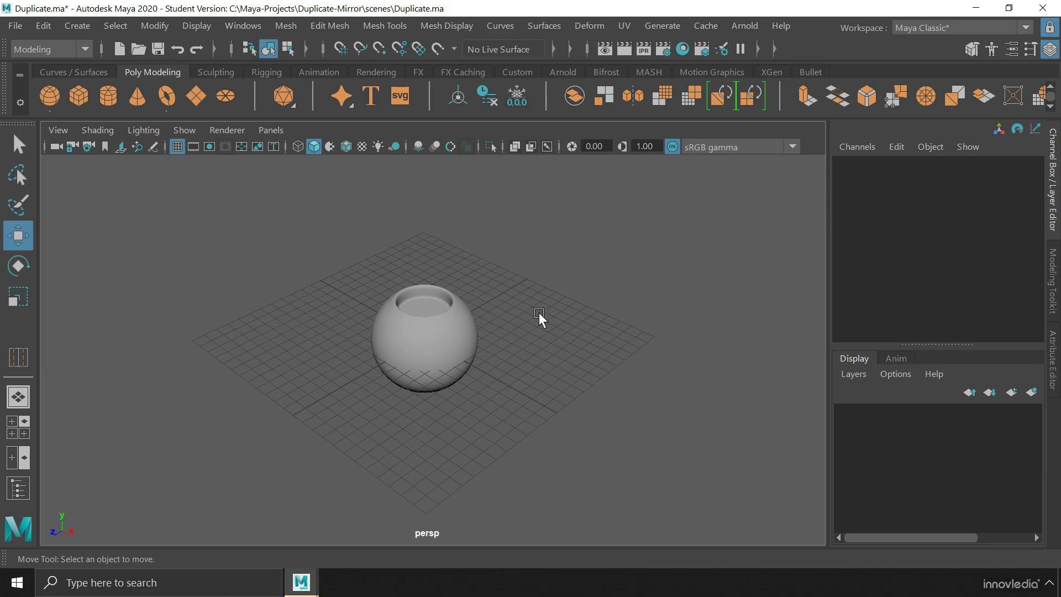
left_click(440, 325)
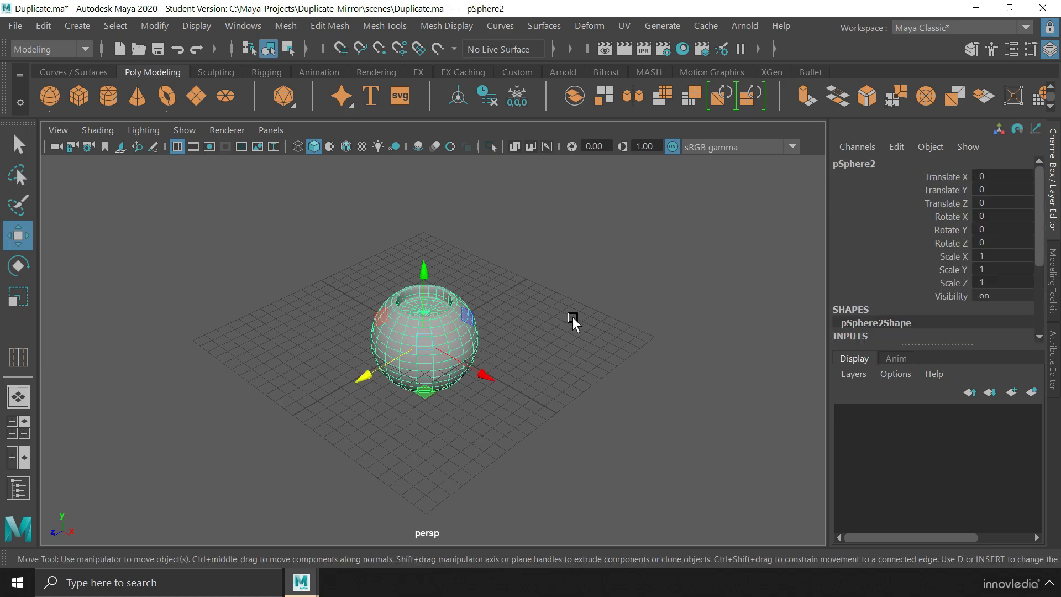
key("ctrl+d")
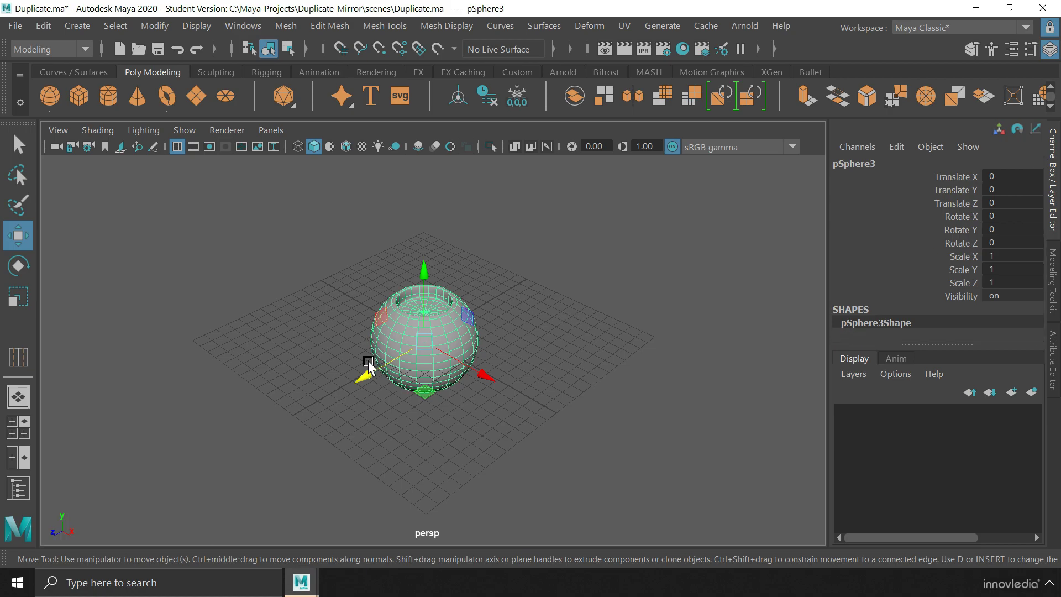
left_click_drag(362, 380, 472, 346)
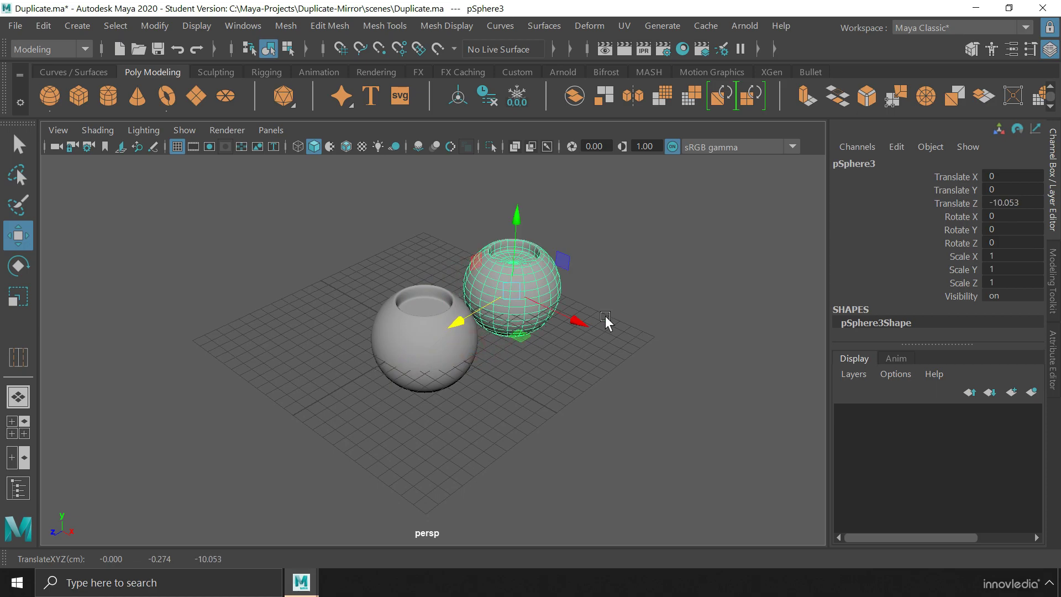
key("shift+d")
Add more copies with Shift+D, each spaced further along Z in a row.
middle_click_drag(605, 316, 495, 386, "alt")
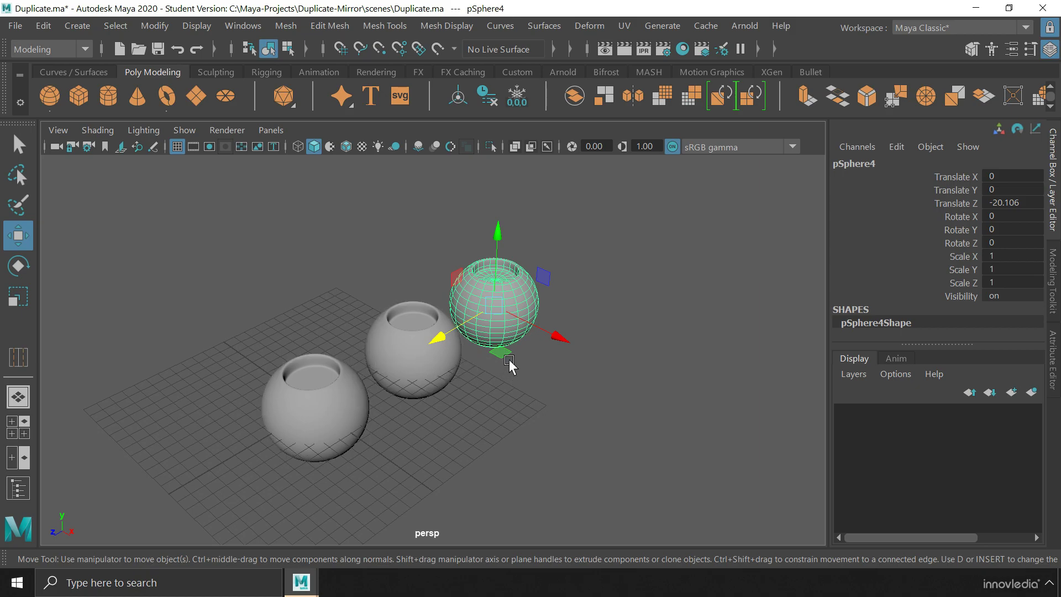
left_click_drag(519, 387, 393, 435, "alt")
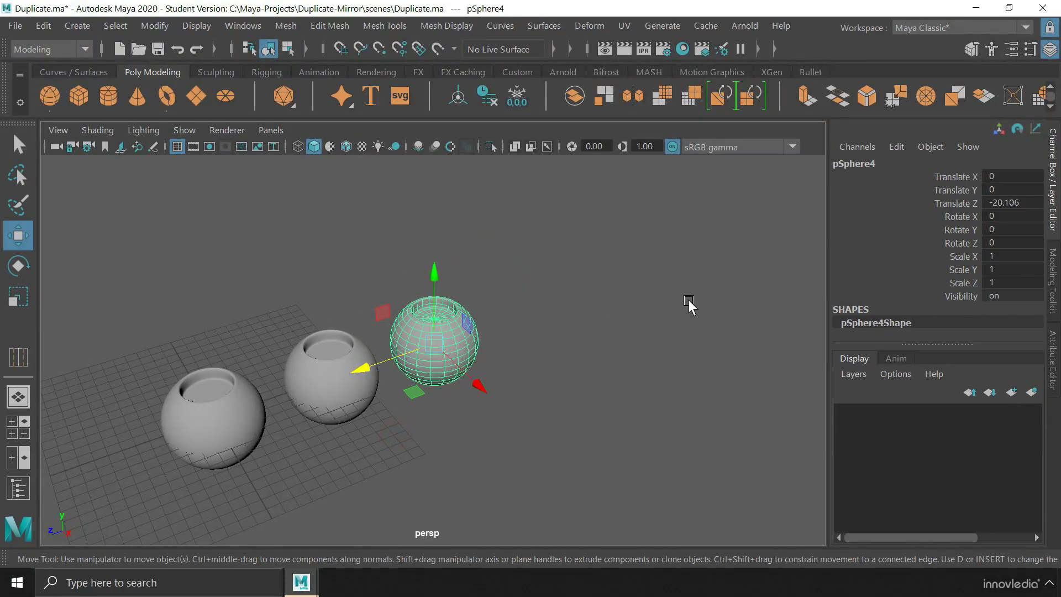
key("shift+d")
key("shift+d")
key("shift+d")
key("shift+d")
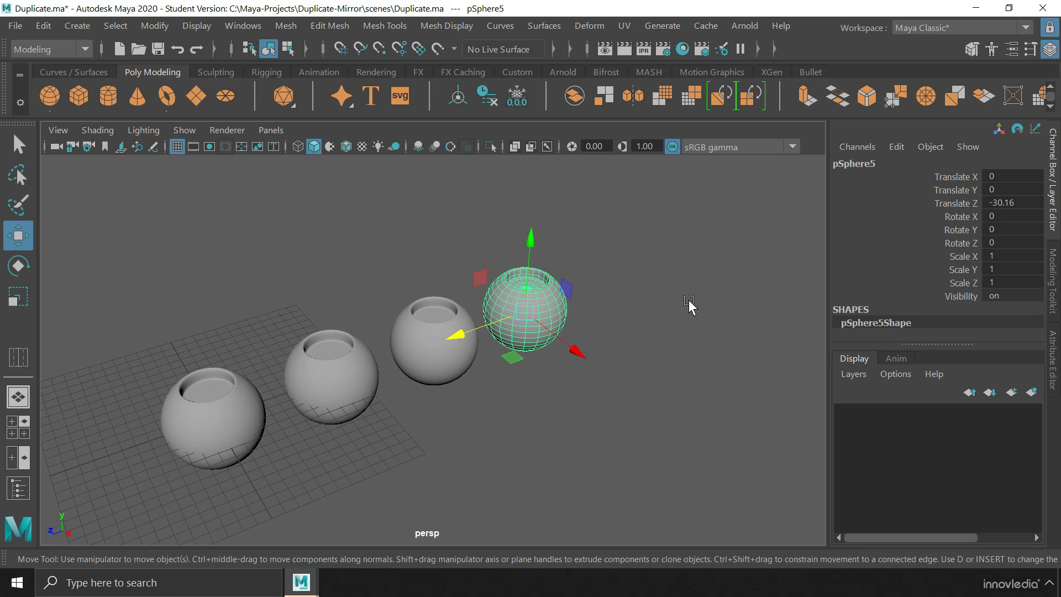
key("shift+d")
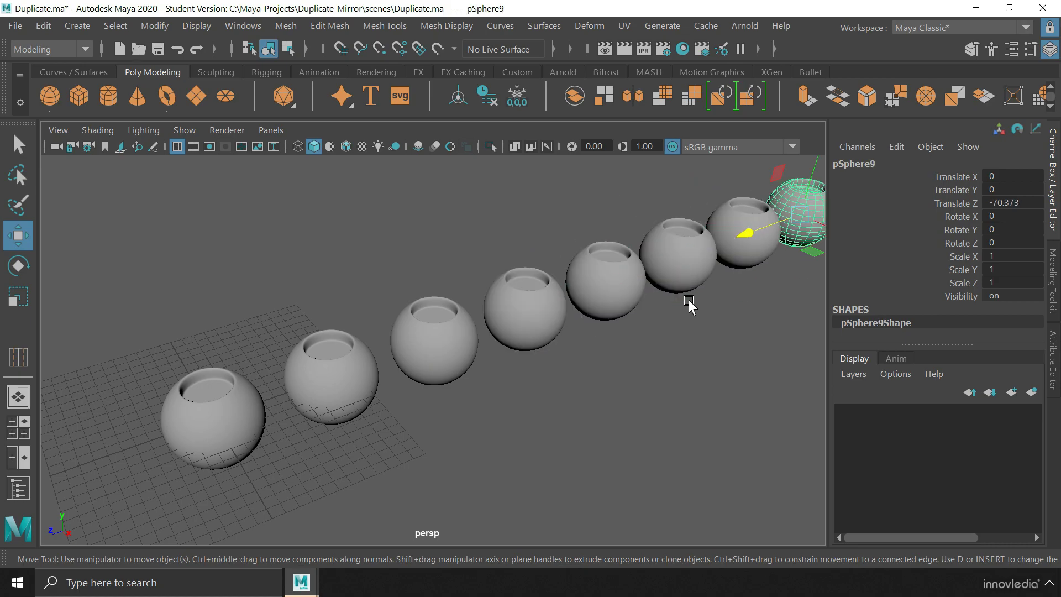
right_click_drag(685, 306, 415, 386, "alt")
middle_click_drag(415, 386, 271, 451, "alt")
key("shift+d")
key("shift+d")
key("shift+d")
key("shift+d")
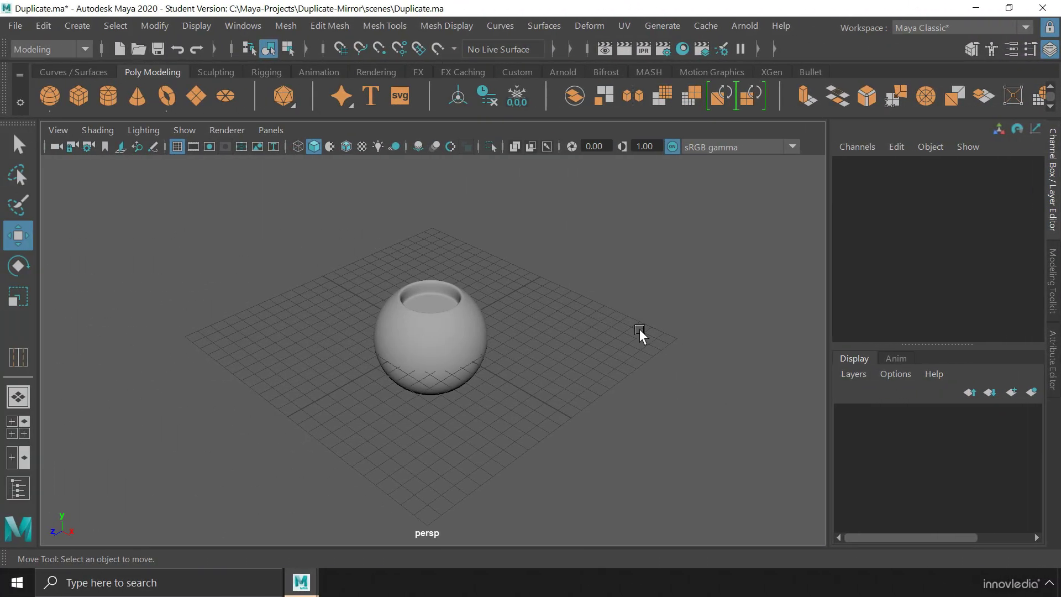
Select the hollow sphere and bring up the Edit menu for duplicating.
left_click(43, 25)
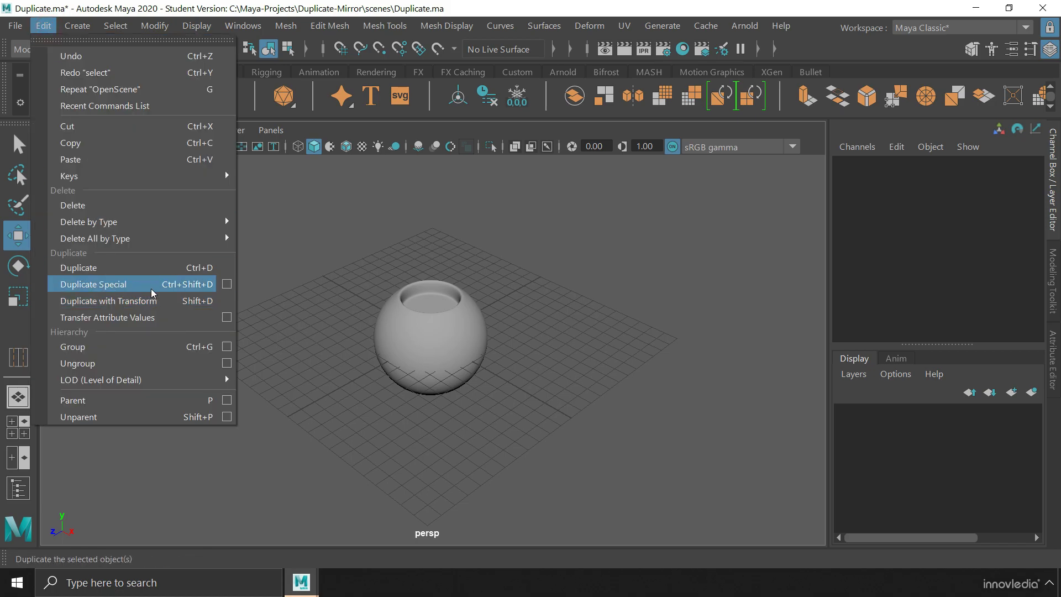
left_click(620, 333)
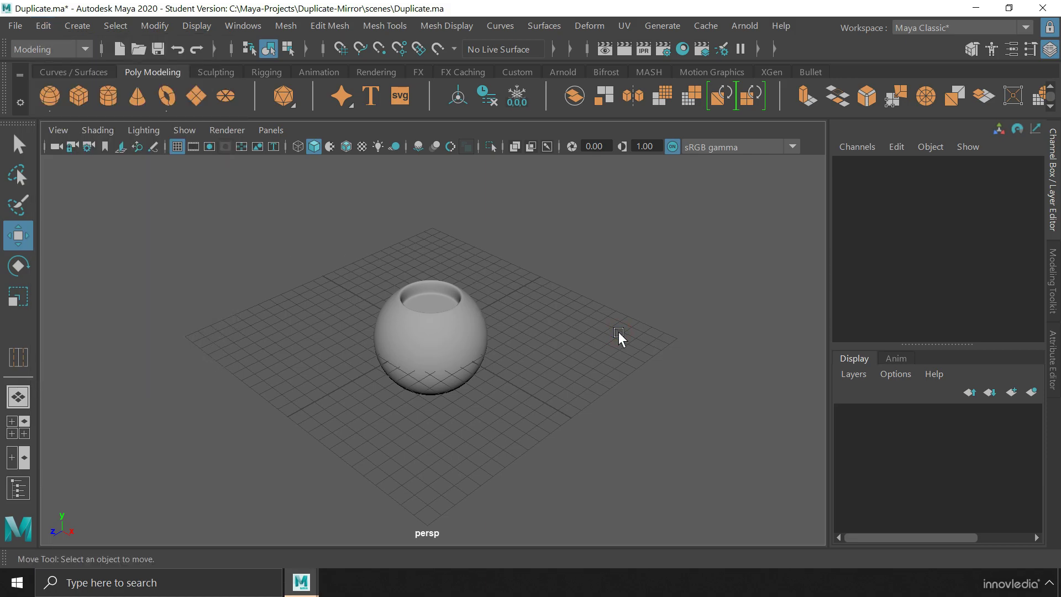
left_click(448, 336)
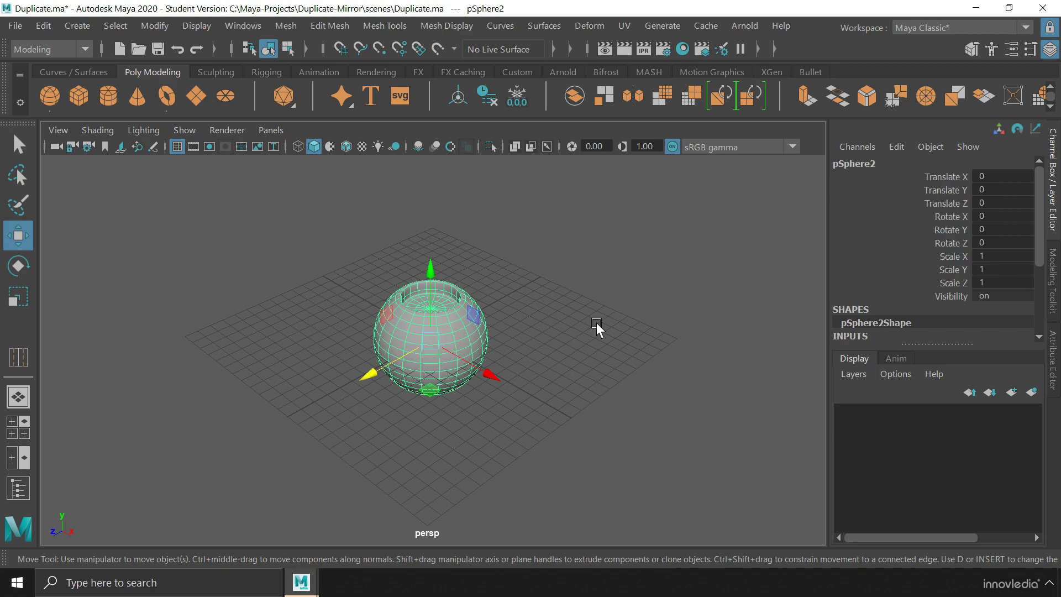
left_click(43, 25)
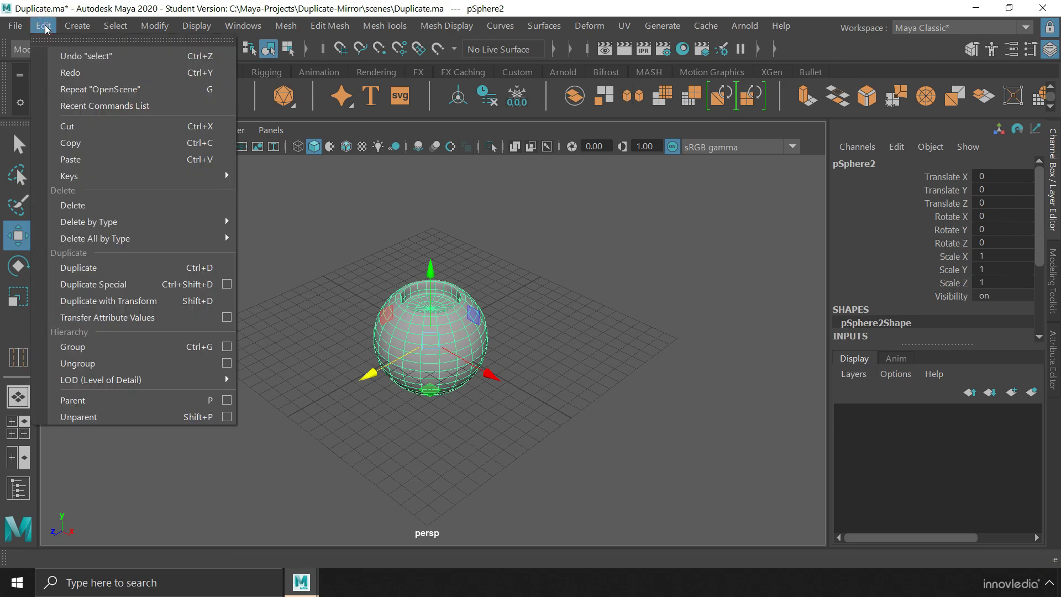
In Duplicate Special Options, set Number of copies to 8 and Rotate Y to 45.
left_click(226, 284)
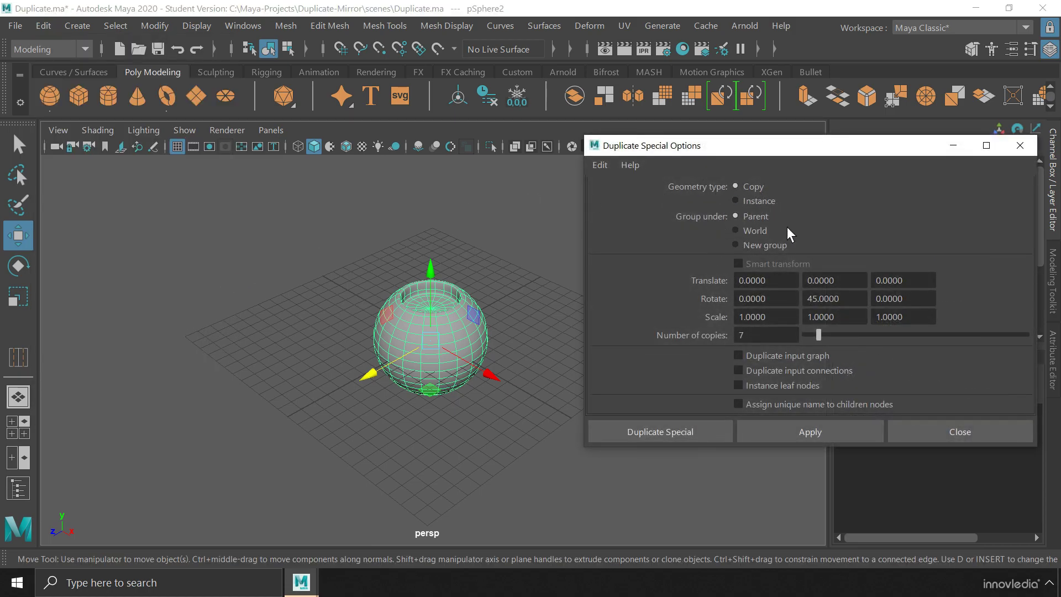
left_click_drag(583, 245, 628, 245)
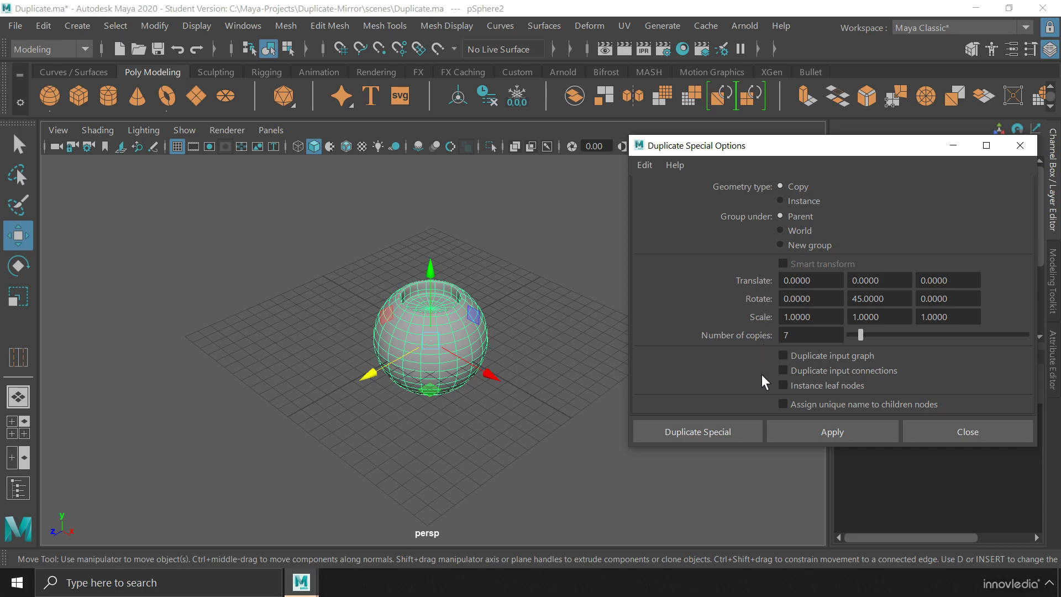
left_click_drag(810, 336, 768, 332)
type("8")
key("Return")
left_click_drag(884, 300, 832, 293)
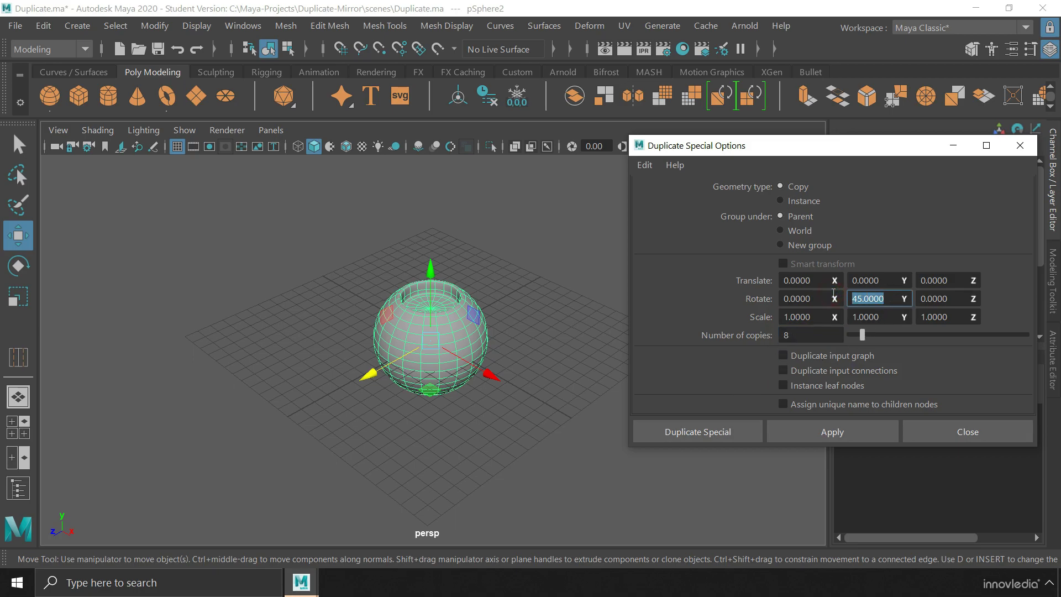
type("45")
key("Return")
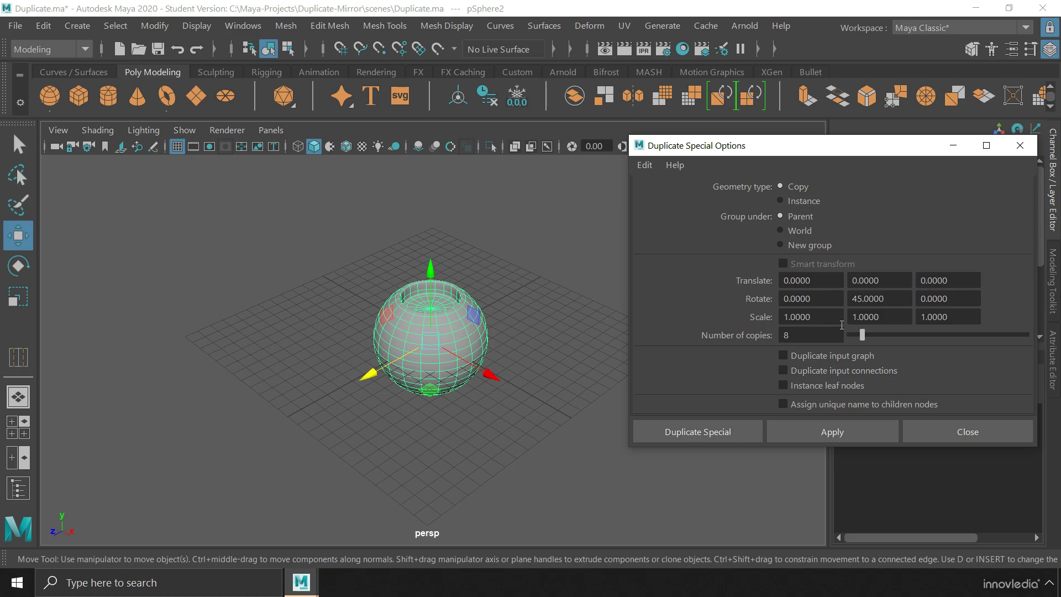
left_click(725, 436)
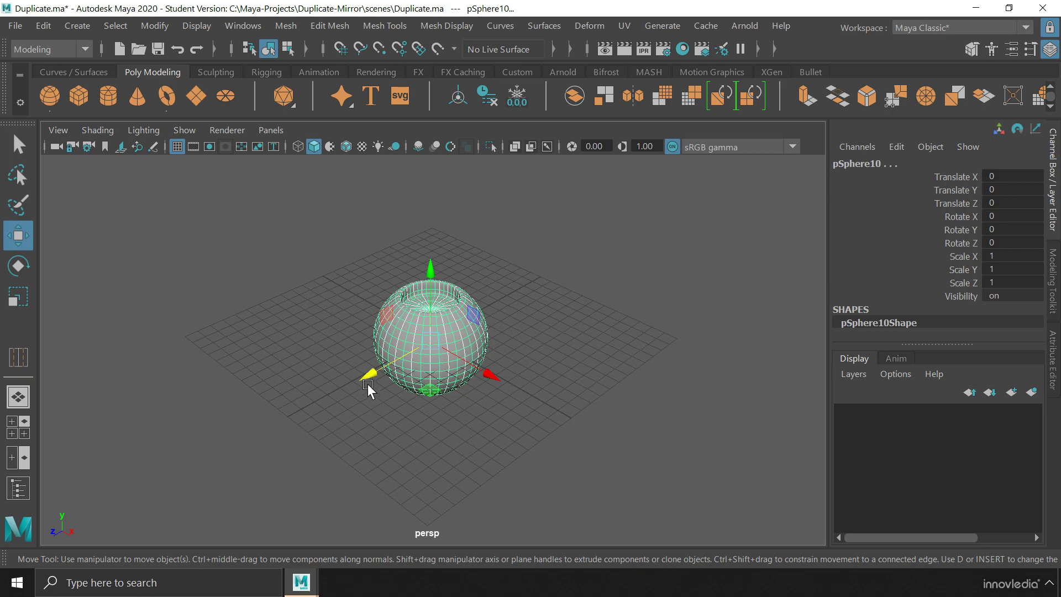
left_click_drag(367, 384, 515, 345)
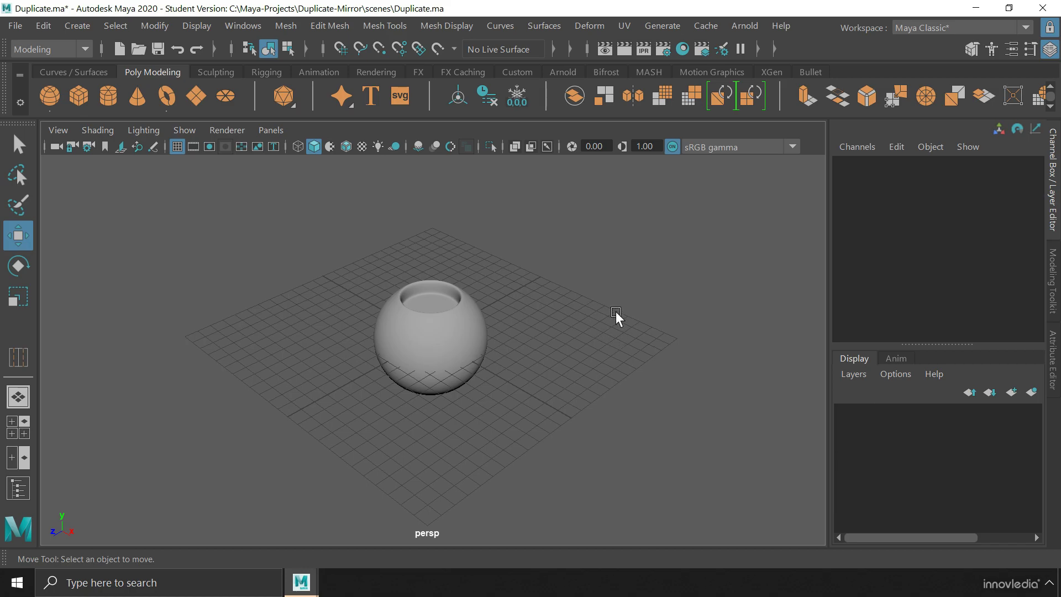
left_click(456, 316)
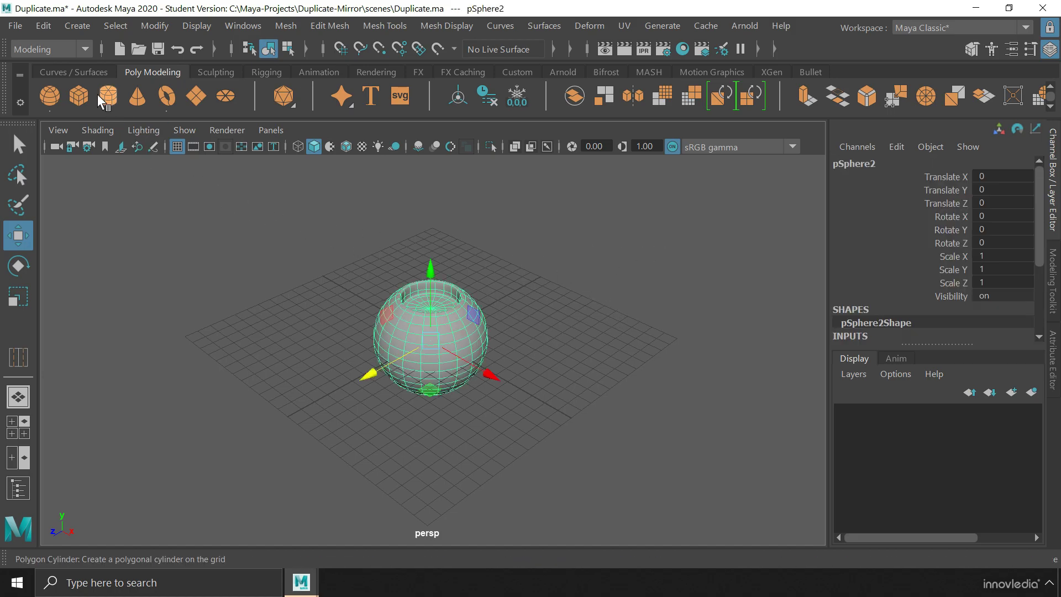
left_click(43, 27)
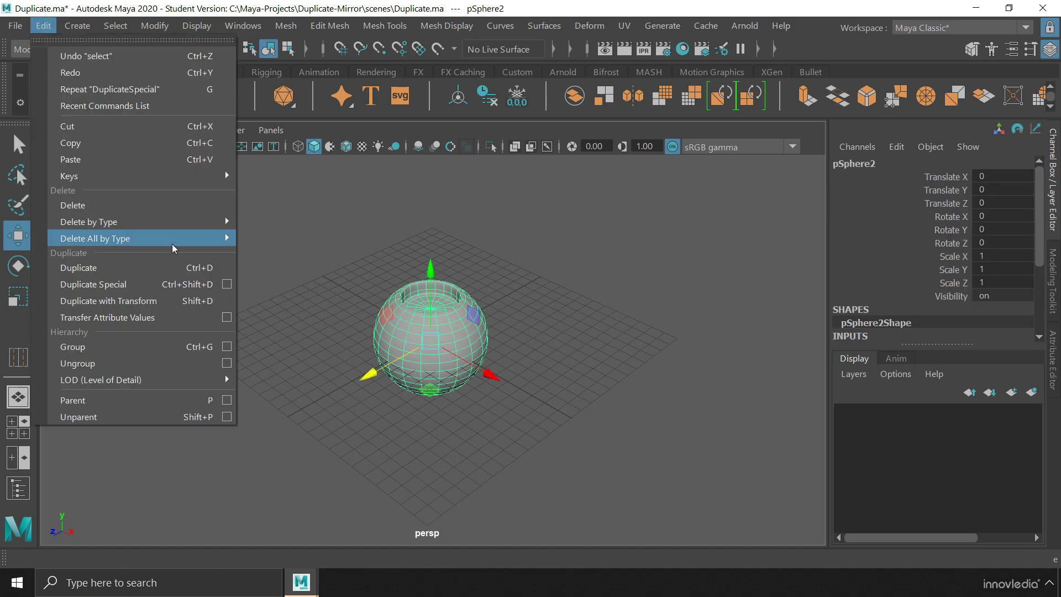
left_click(228, 285)
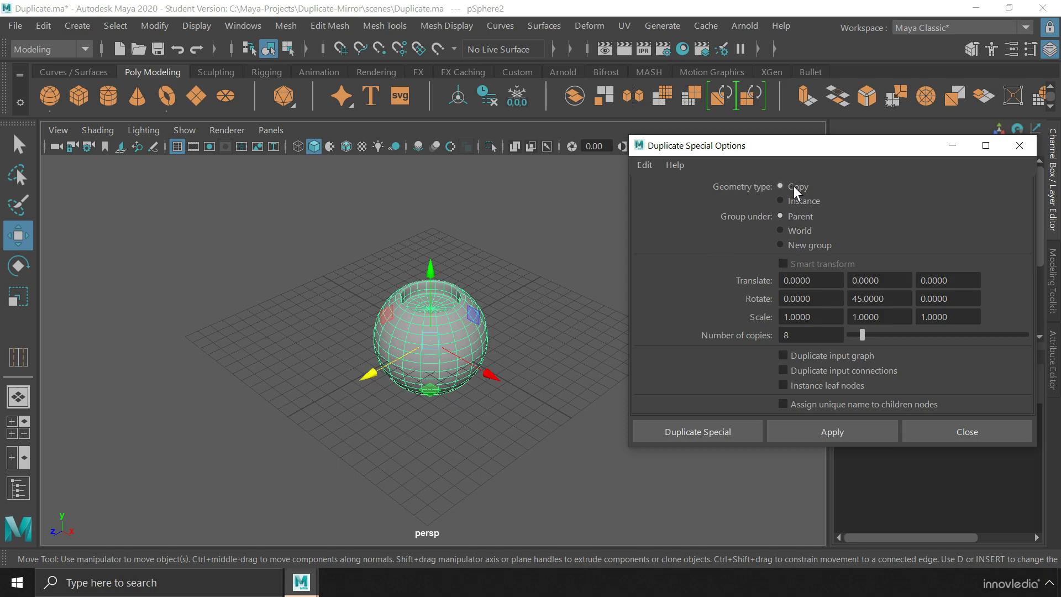
Switch the Duplicate Special geometry type from Copy to Instance.
left_click(780, 201)
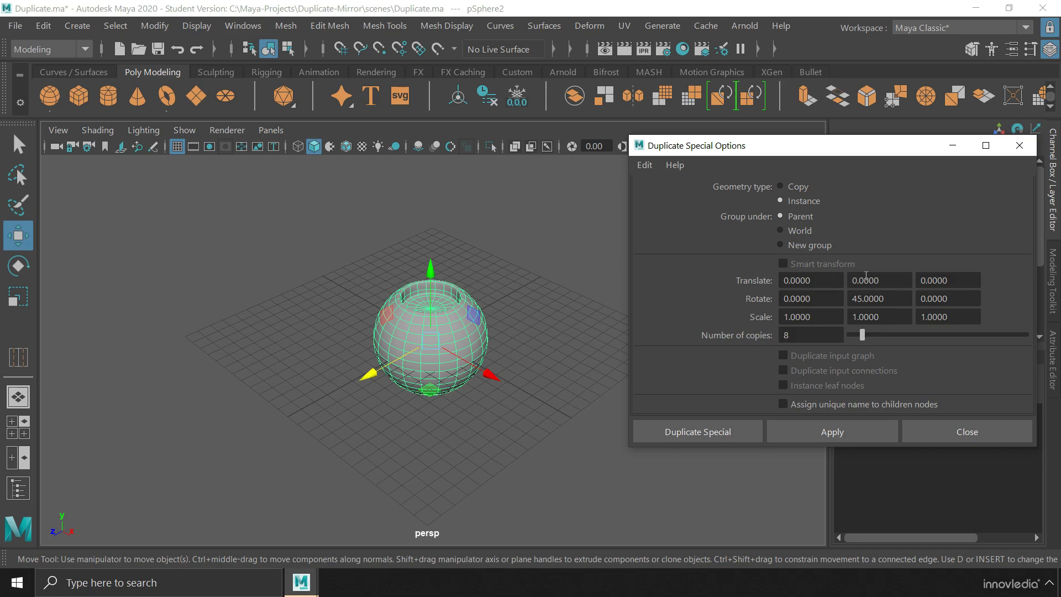
Create the eight instances and push the sphere outward so they form a ring.
left_click(715, 432)
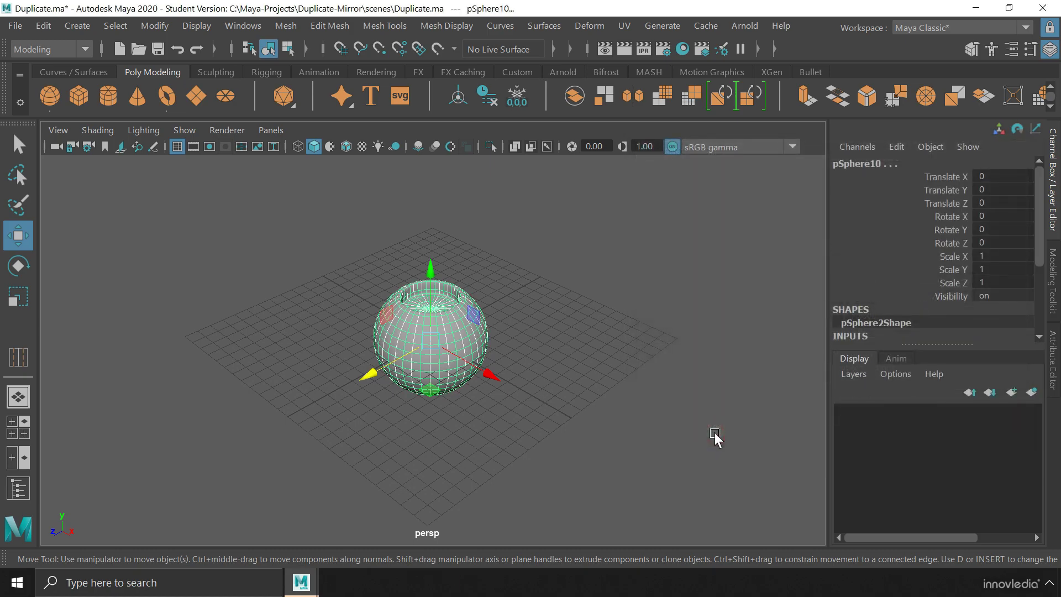
left_click_drag(378, 390, 509, 320)
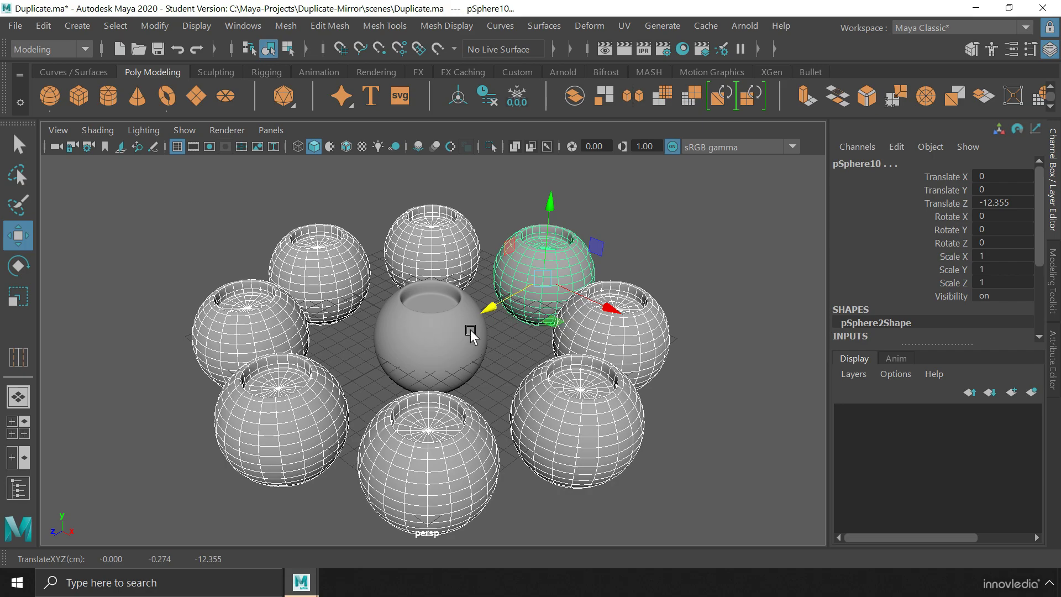
left_click(677, 289)
Pull a side face of the right sphere out into a long spout, mirrored on every instance.
left_click(648, 323)
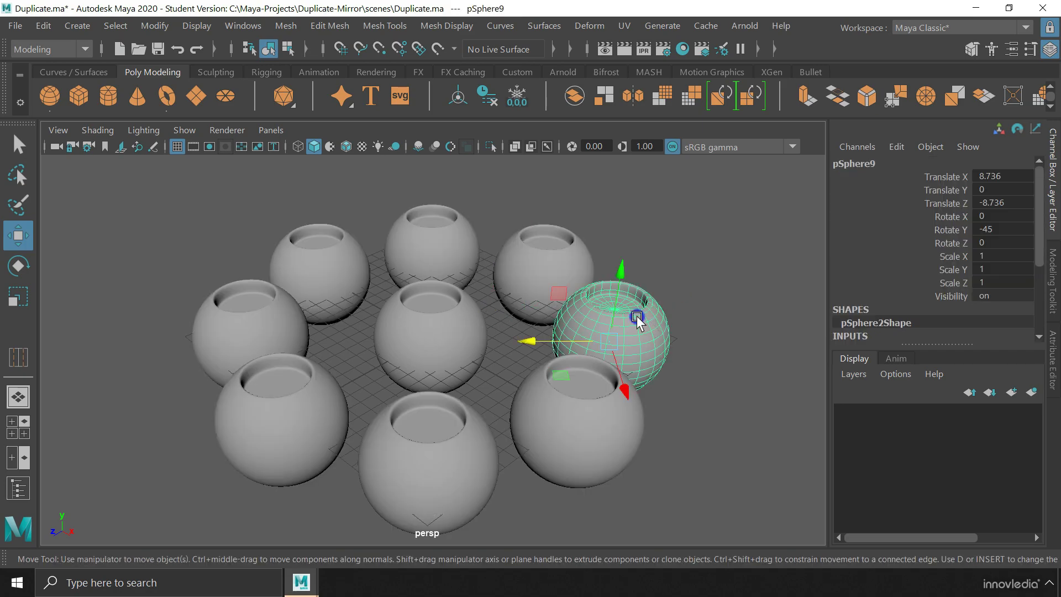
right_click(636, 316)
left_click(637, 179)
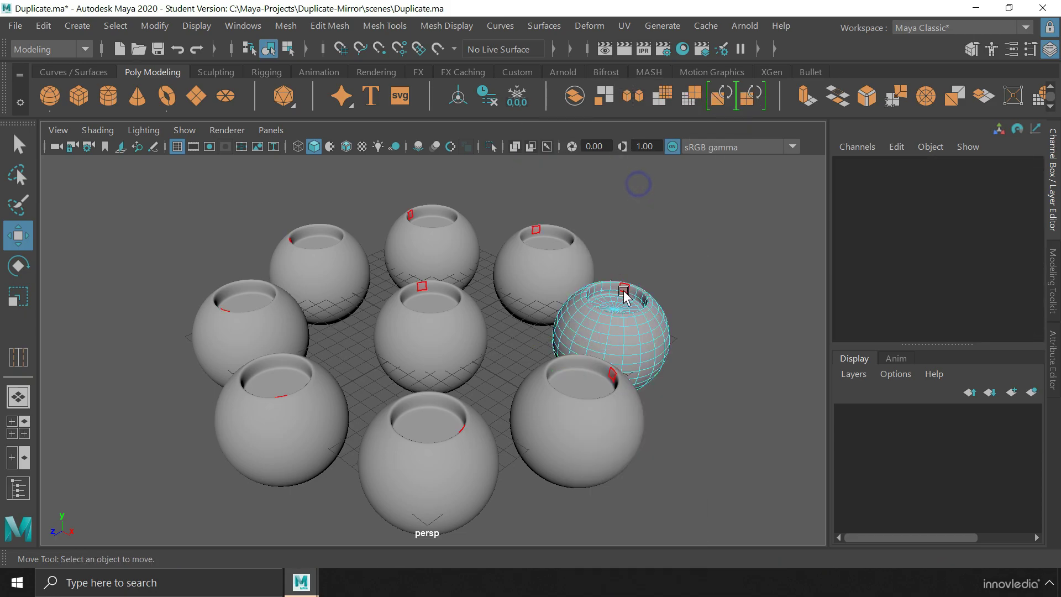
left_click(618, 331)
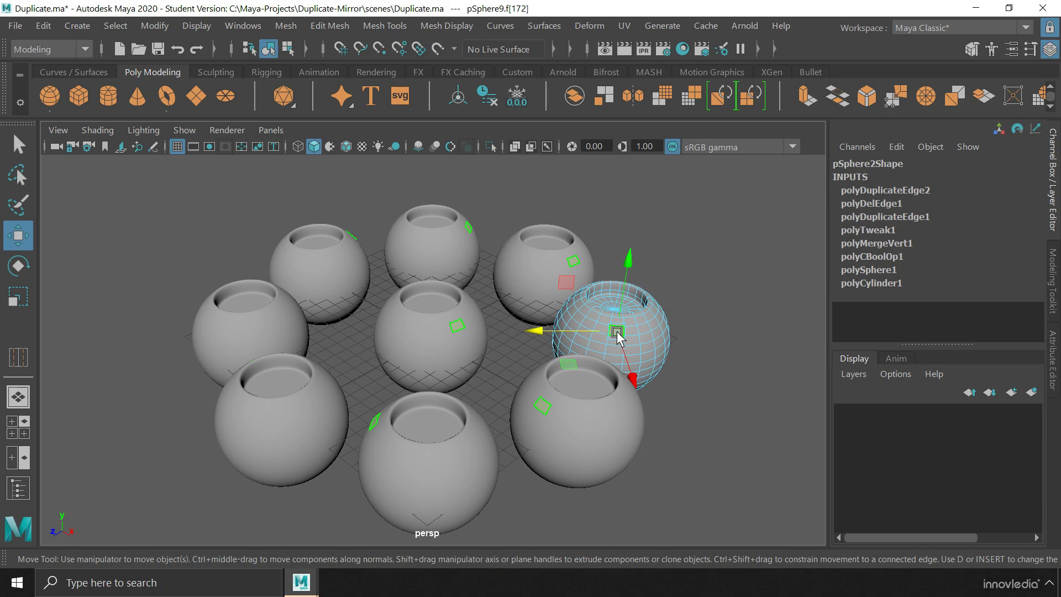
left_click_drag(617, 331, 632, 376)
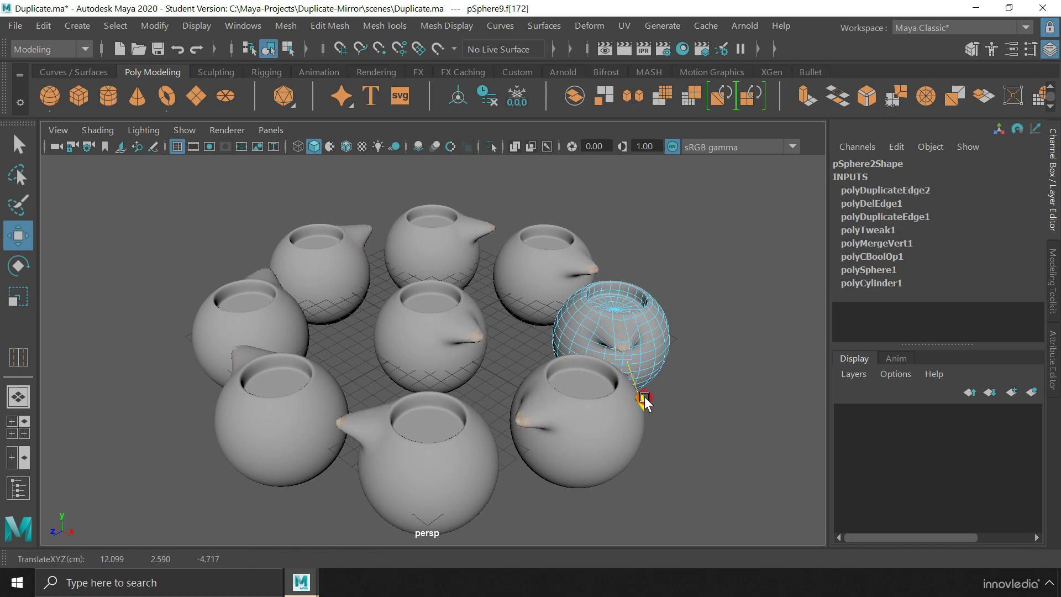
left_click_drag(645, 401, 689, 428)
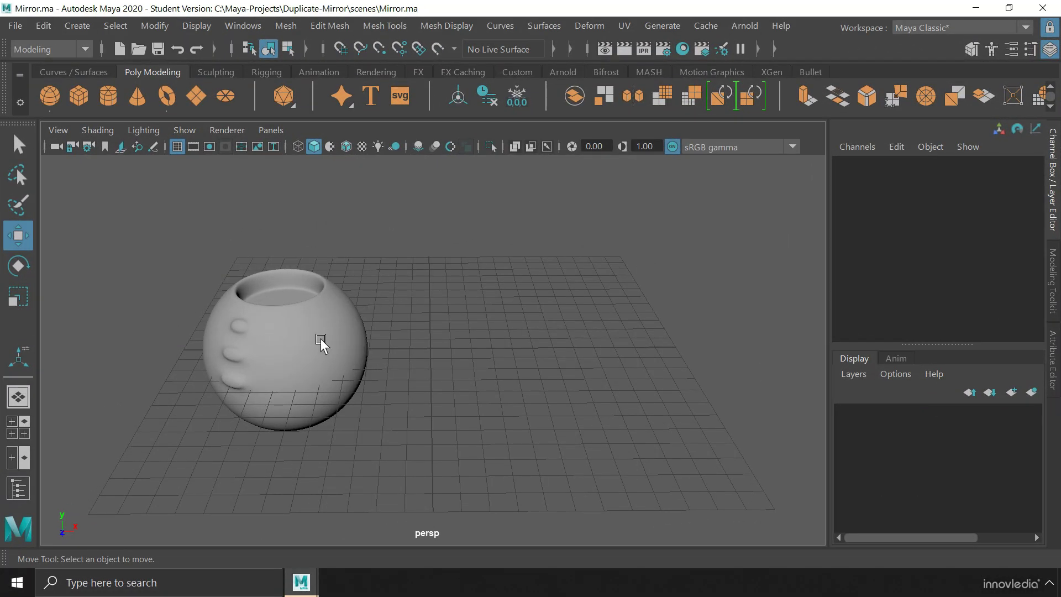
left_click(369, 367)
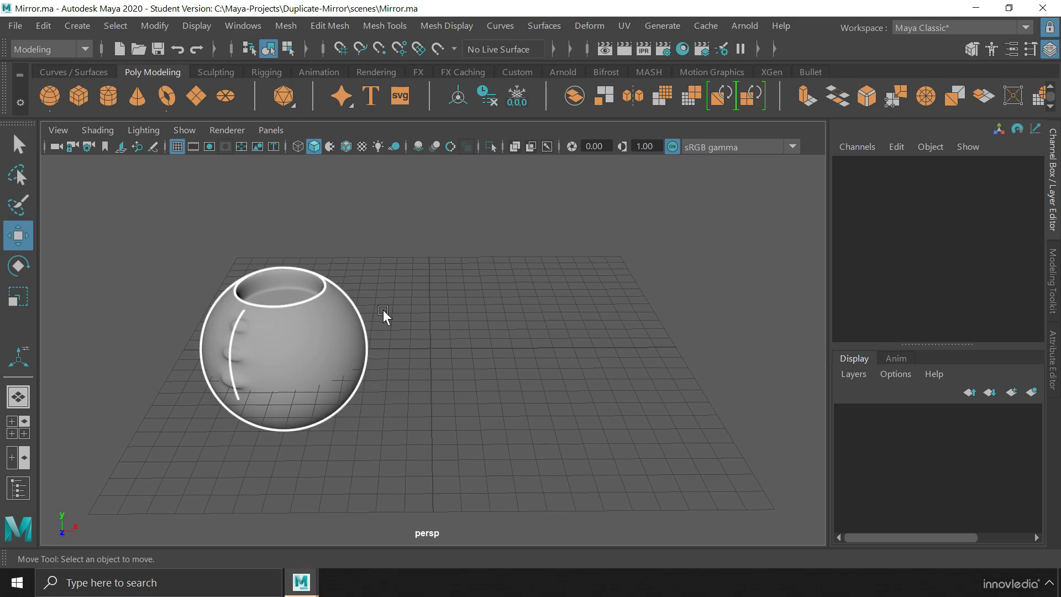
key("ctrl+shift+d")
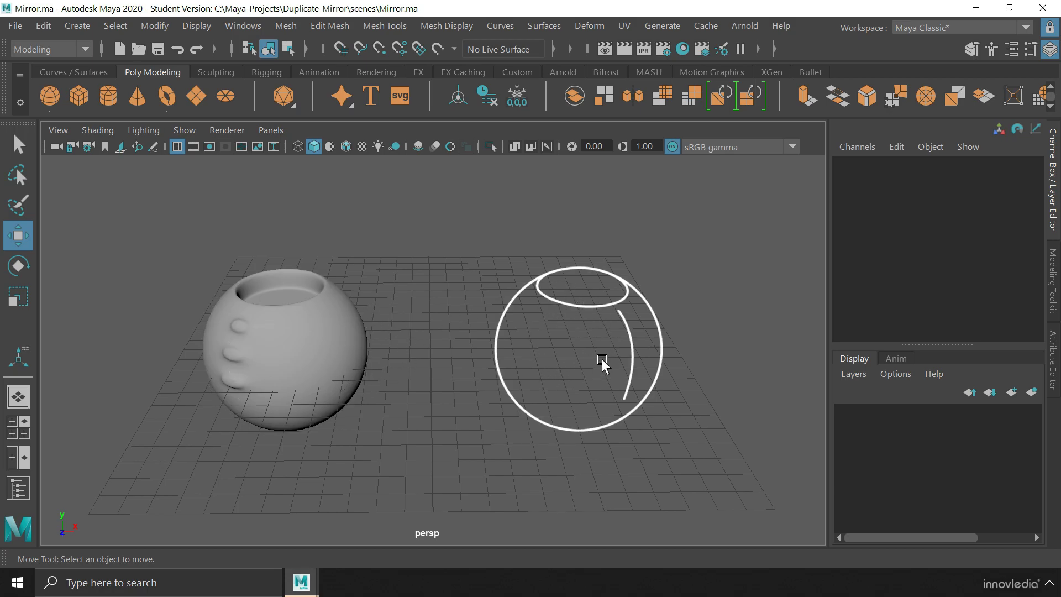
key("ctrl+z")
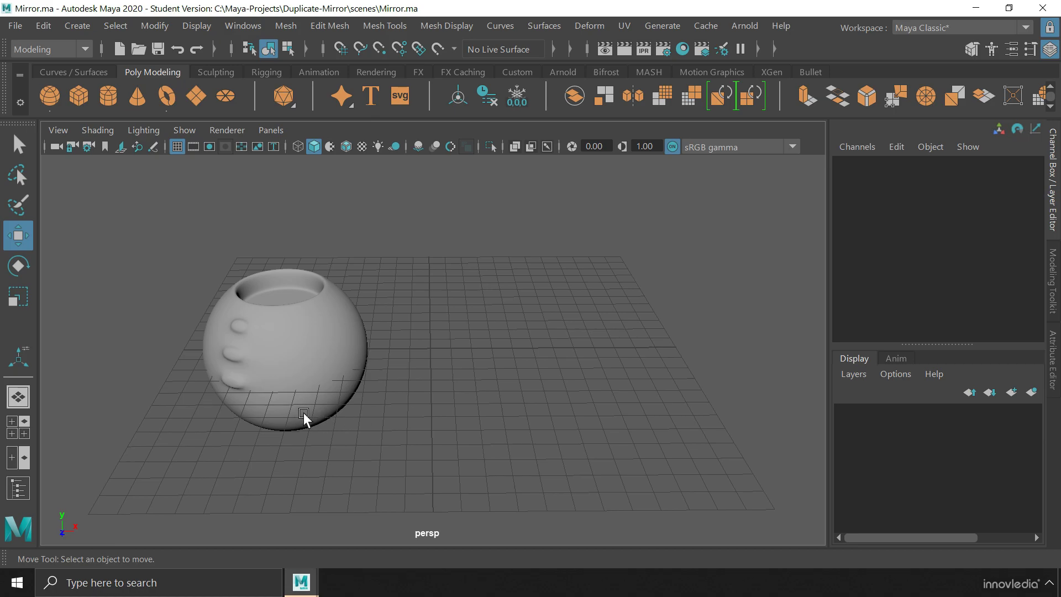
left_click(335, 333)
key("ctrl+shift+d")
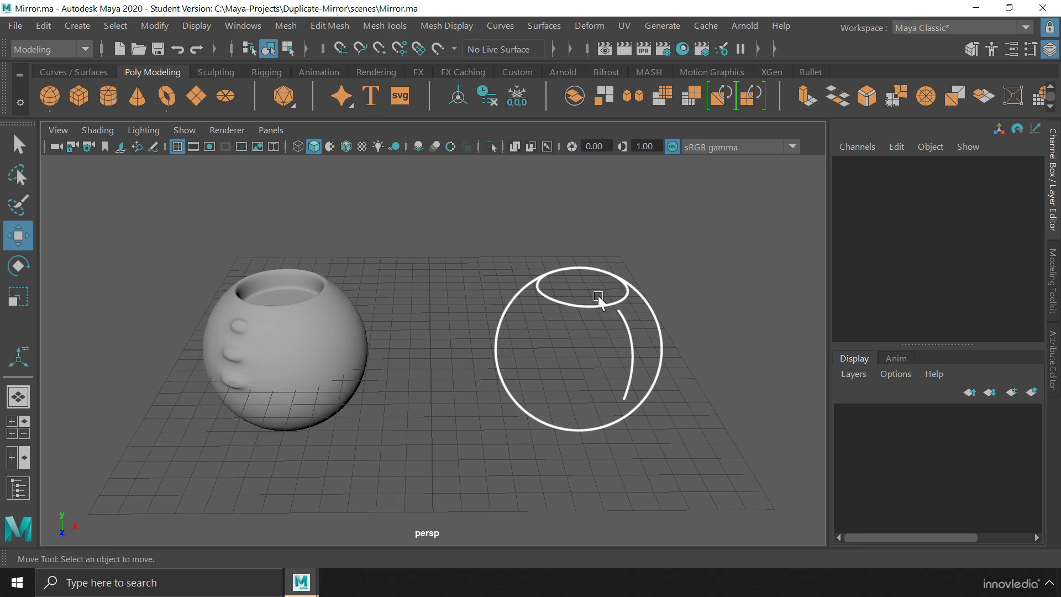
key("ctrl+z")
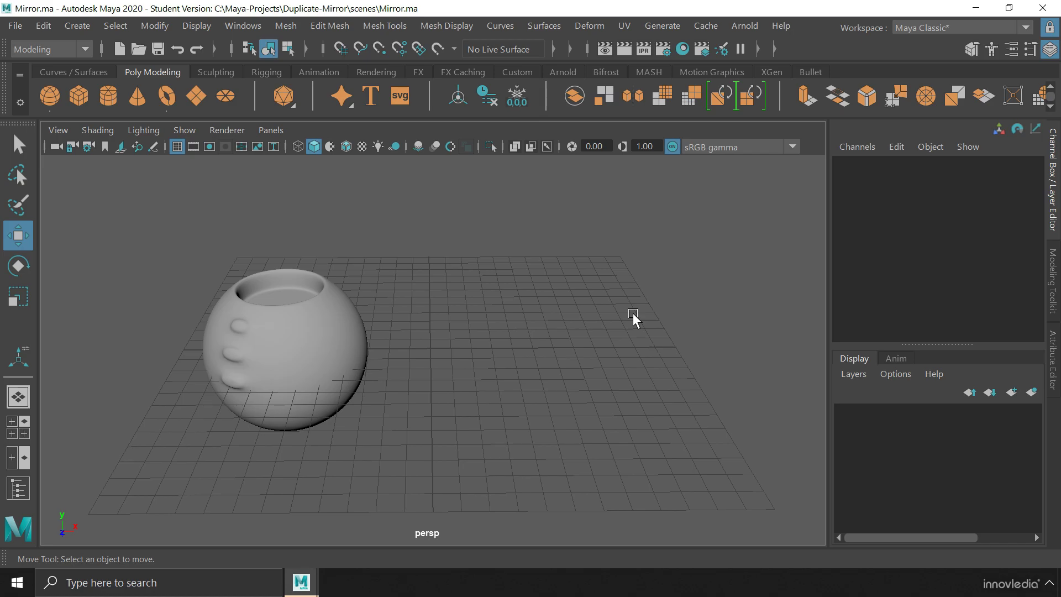
Select the bowl and open the Mesh > Mirror Options, set to the X axis.
left_click(349, 343)
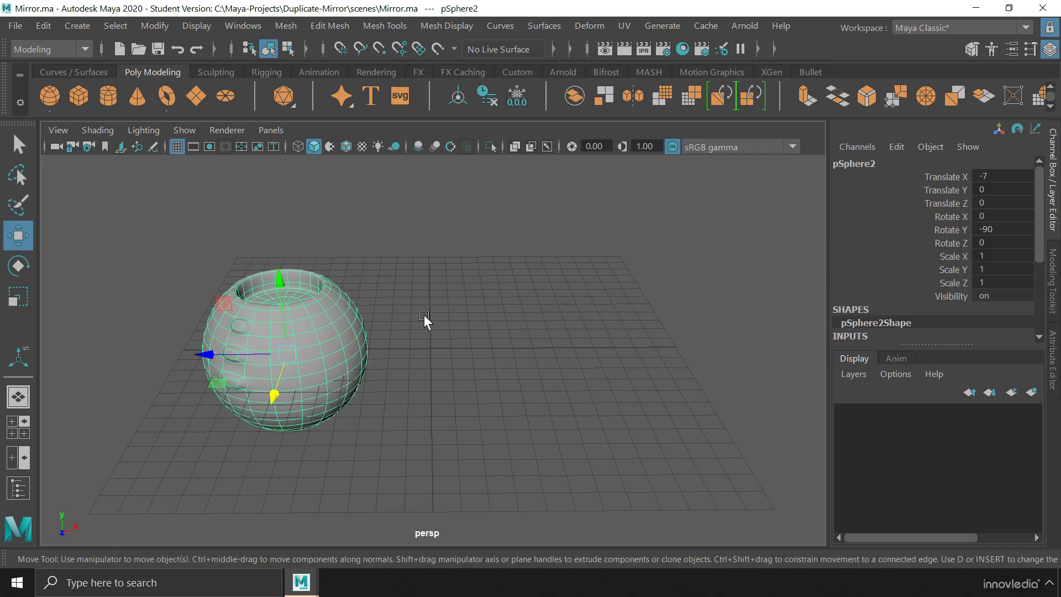
left_click(286, 26)
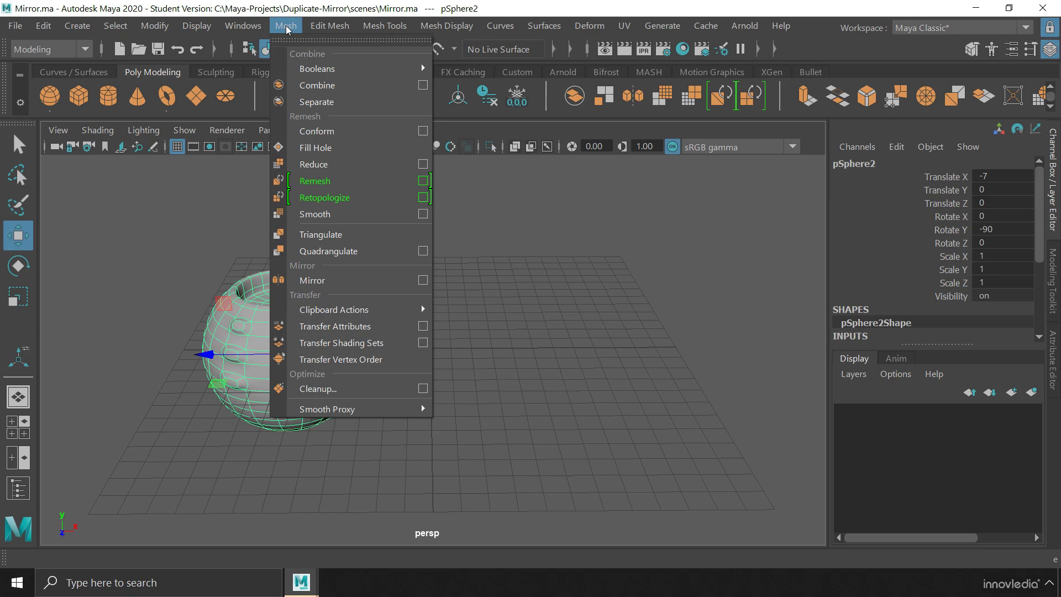
left_click(423, 280)
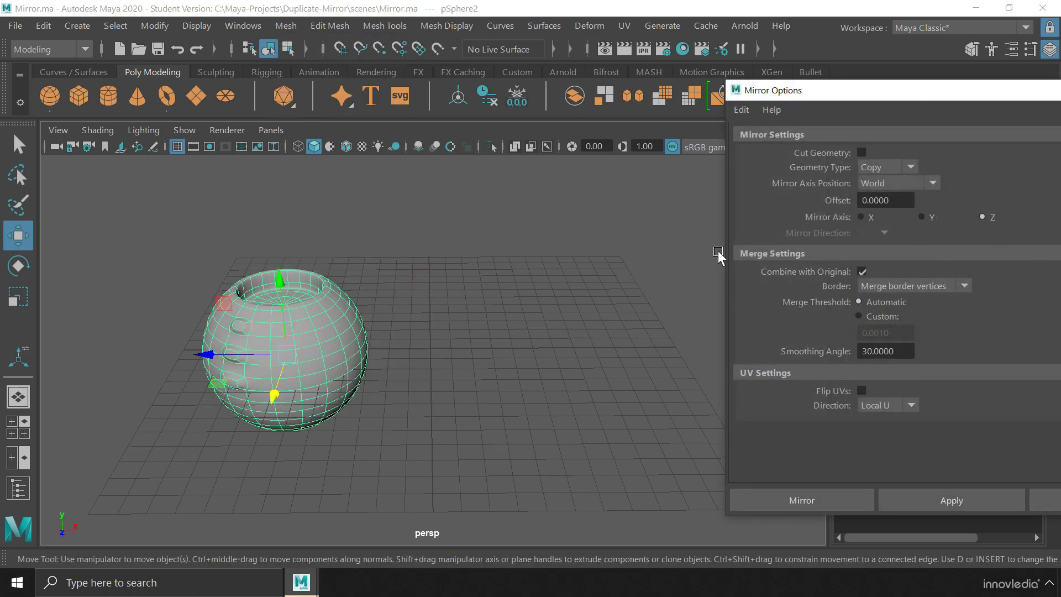
left_click_drag(838, 98, 808, 81)
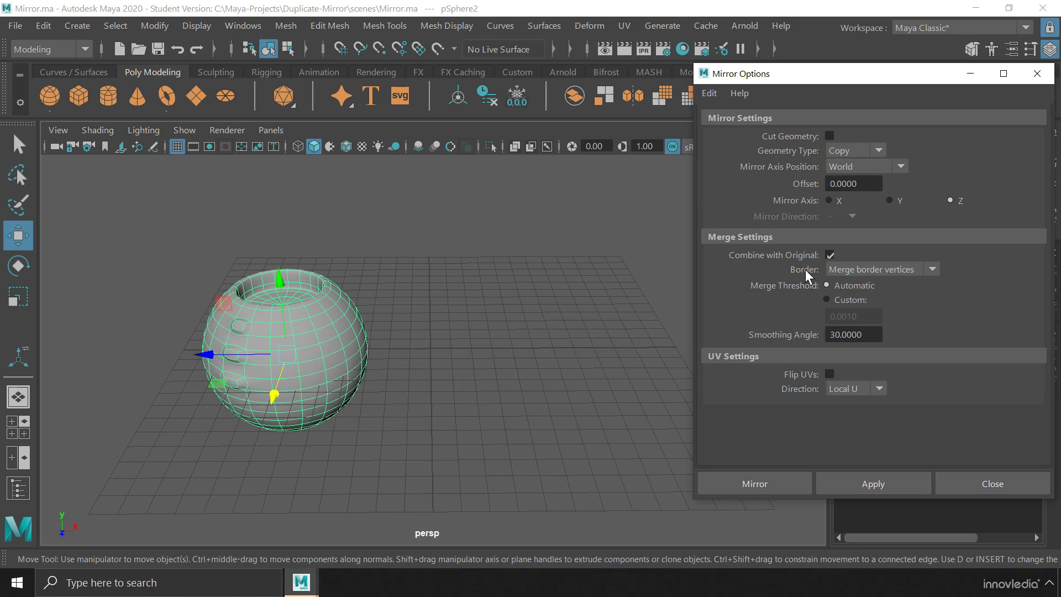
Apply the X-axis mirror to the bowl, with Combine with Original turned off and back on.
left_click(840, 480)
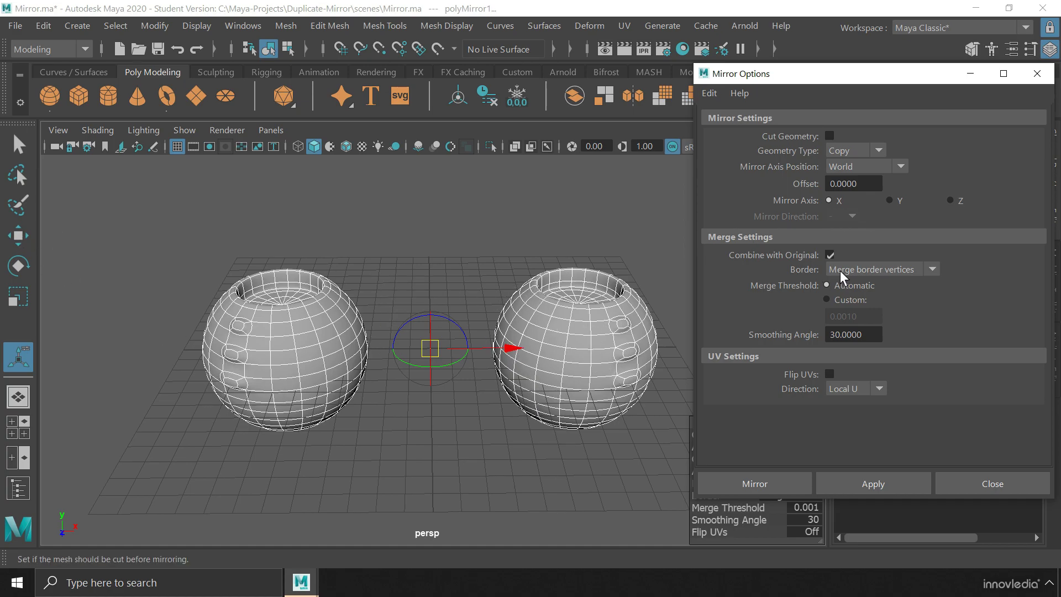
left_click(831, 256)
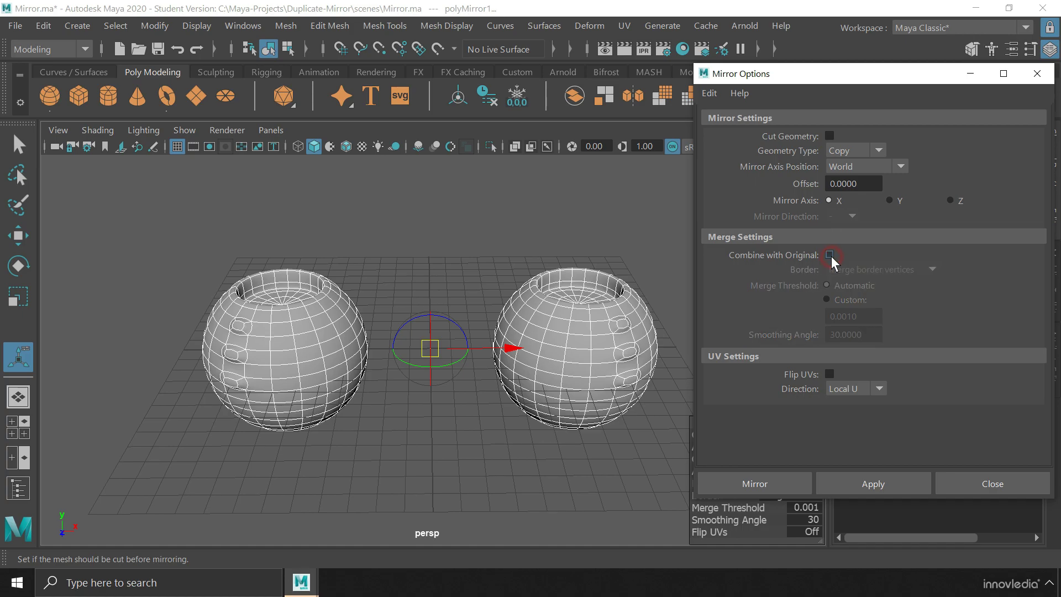
left_click(831, 256)
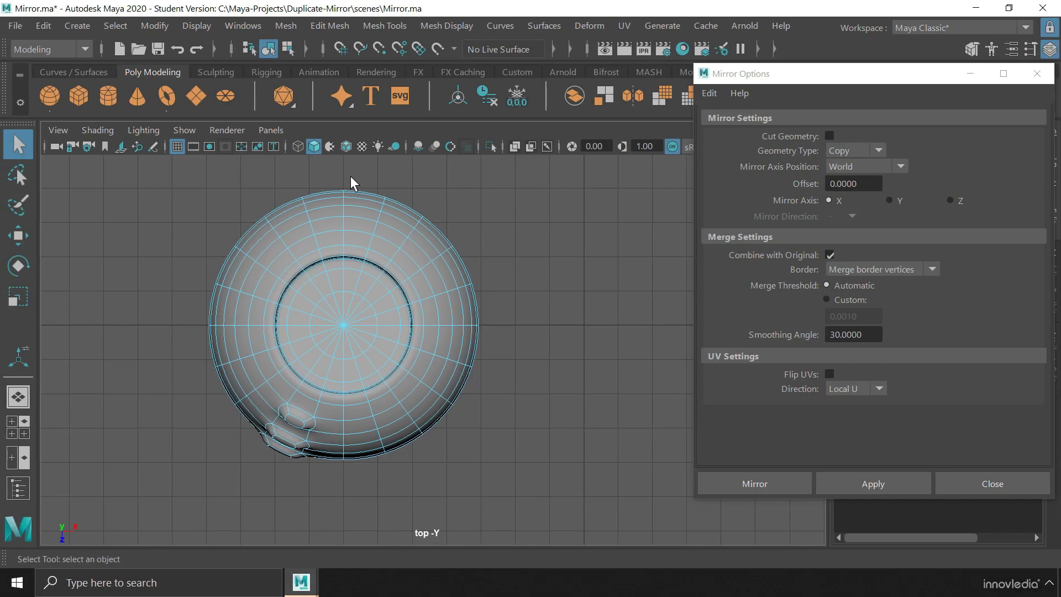
Delete the bowl's right-half faces, extrude a nose from the remaining half, and recheck Combine with Original.
left_click_drag(351, 177, 499, 489)
key("Delete")
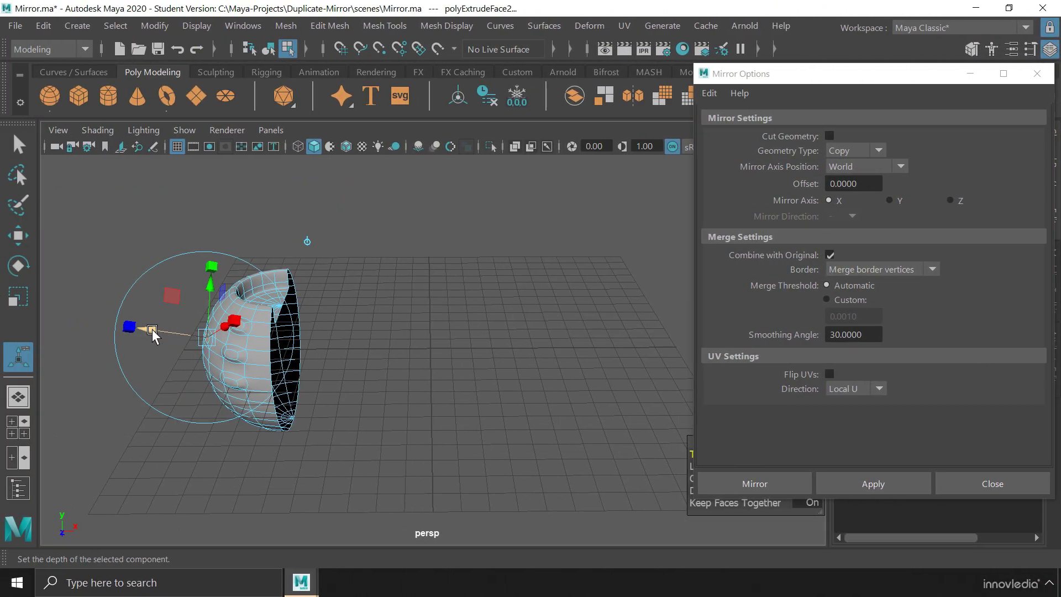
left_click_drag(153, 335, 118, 325)
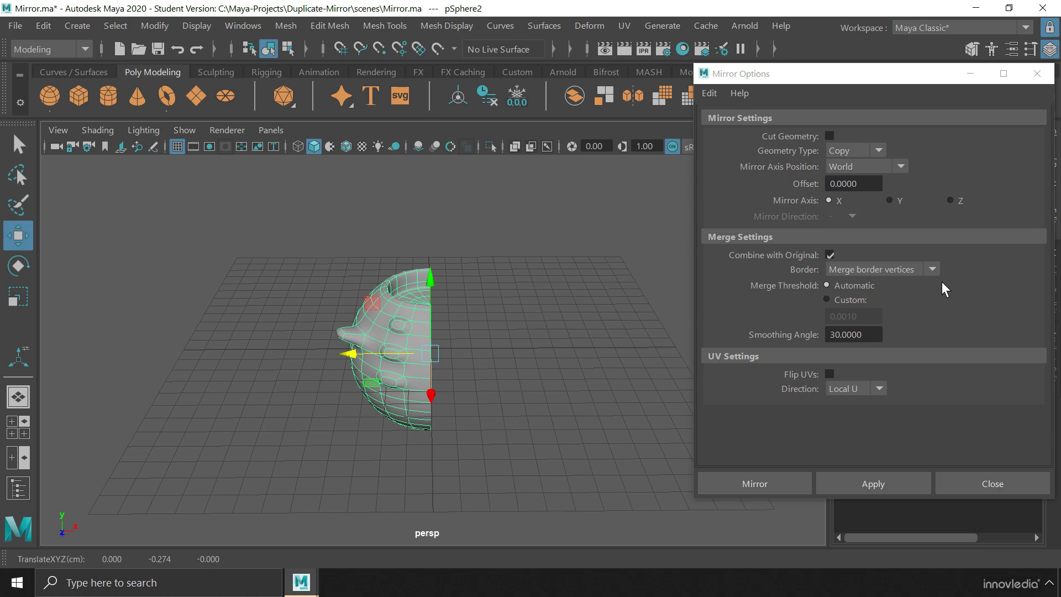
left_click(831, 255)
left_click(831, 255)
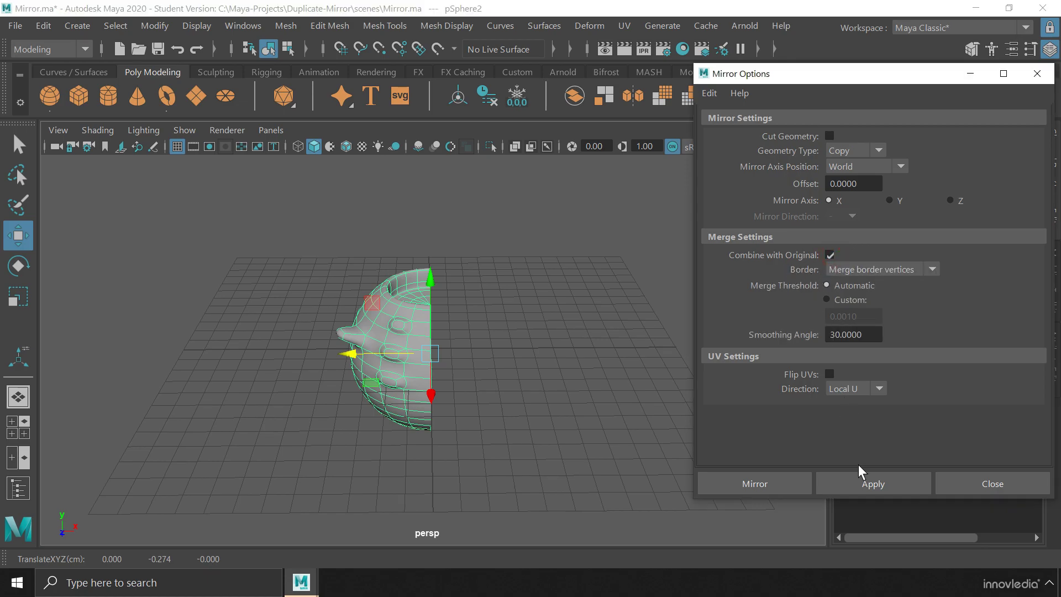
Mirror the half-head across X into one merged object, then nudge vertices along X.
left_click(860, 485)
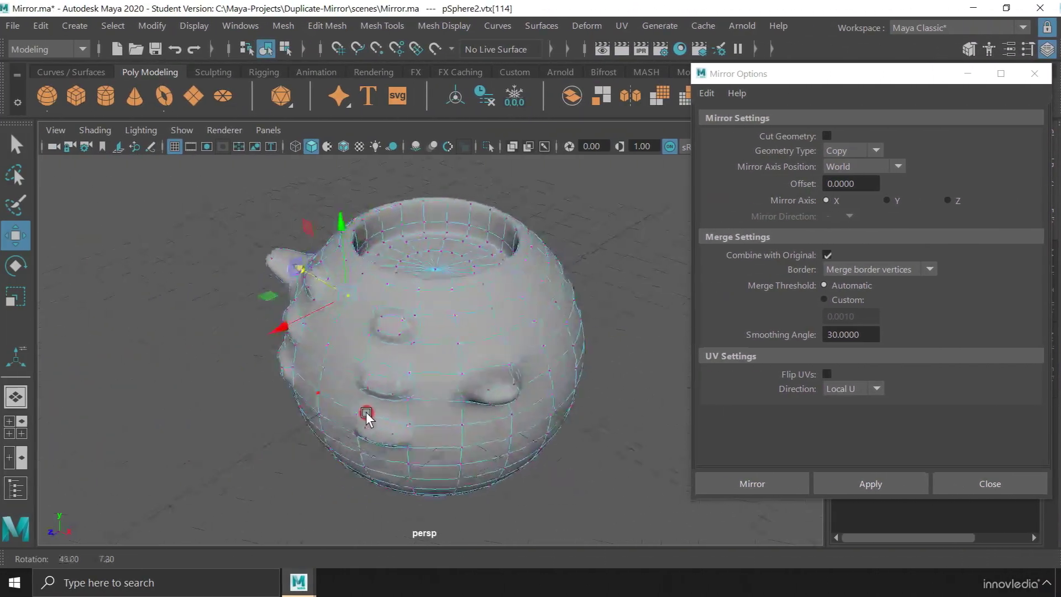
left_click(272, 339)
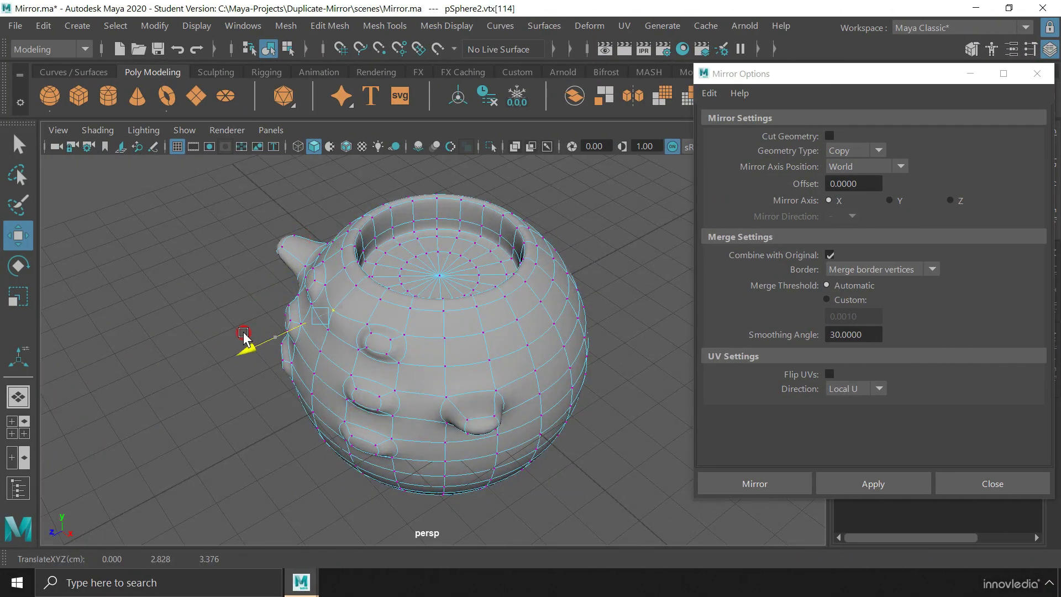